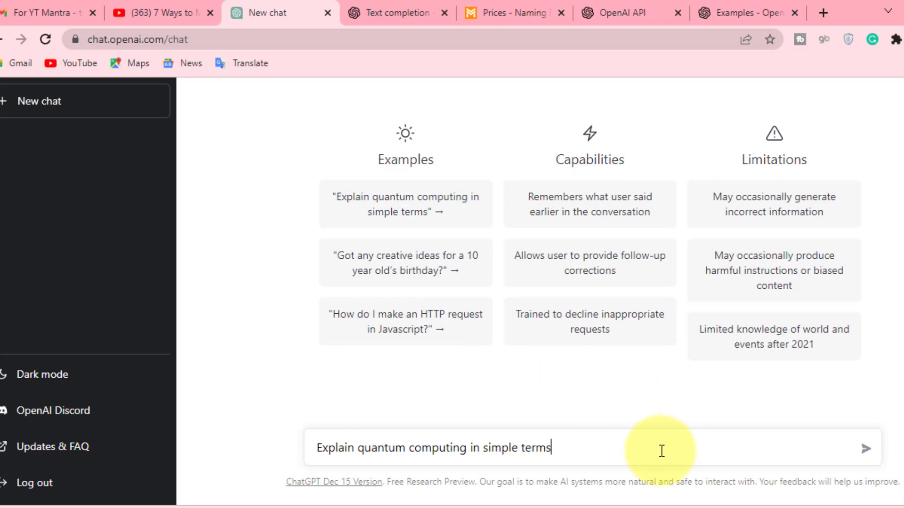
Ask ChatGPT "can you suggest me best cafe names" and check the contest prices on Naming Force.
text(can you suggest me best cafe names)
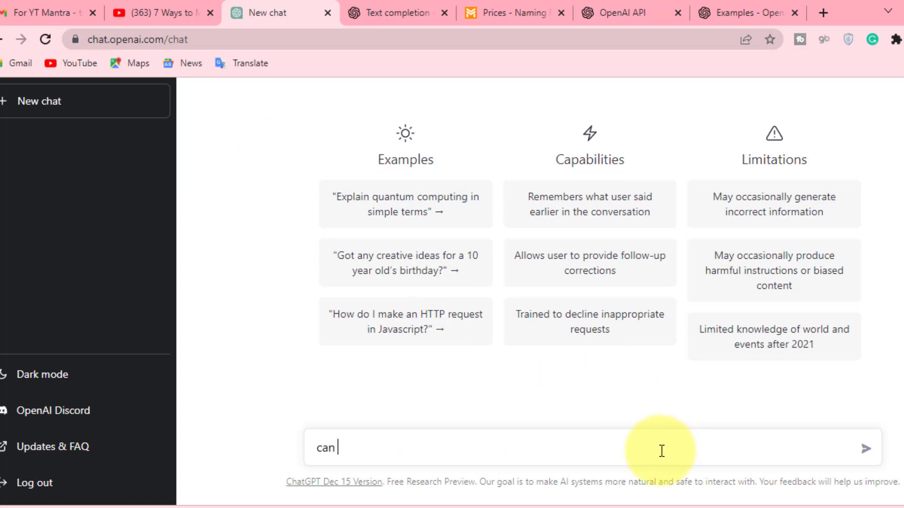
click(865, 449)
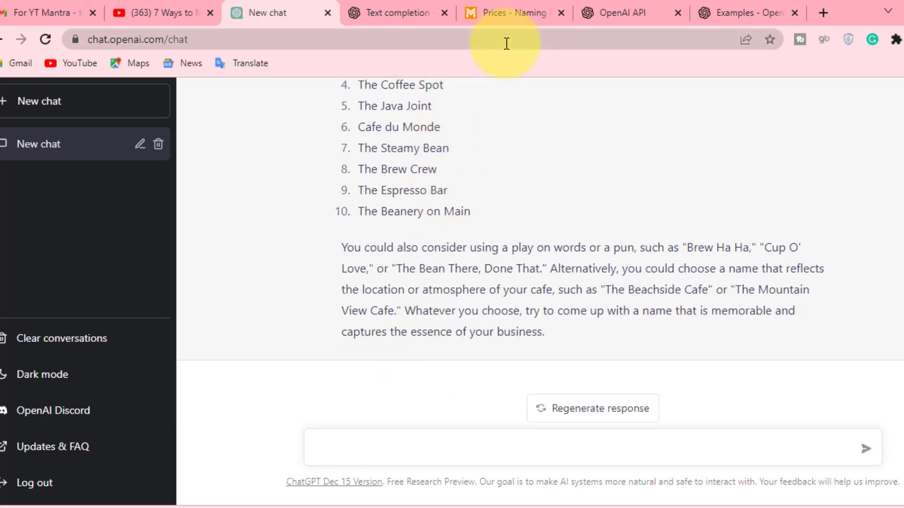
click(505, 13)
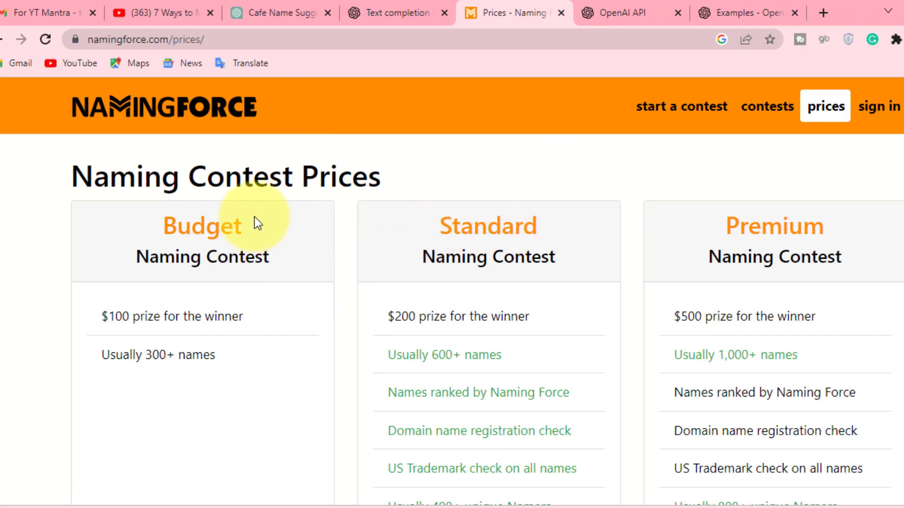
click(263, 12)
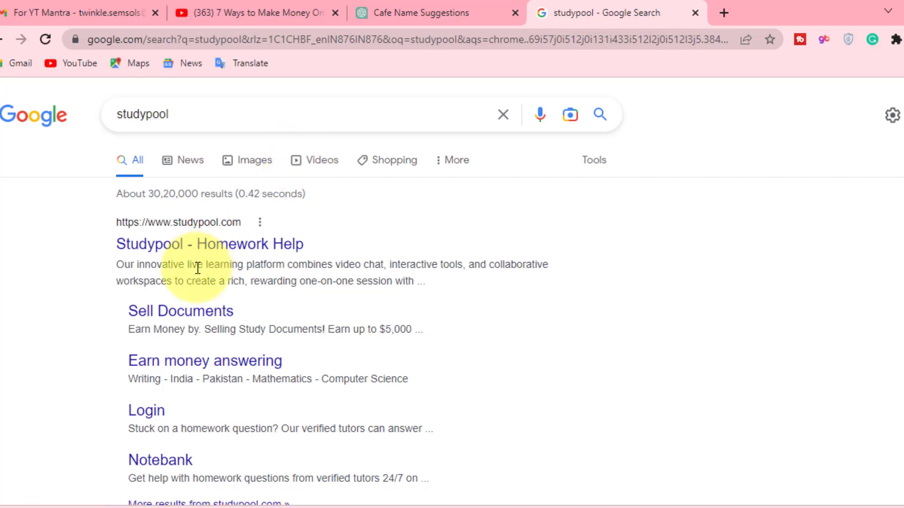
Open the Studypool homework help site from the search results and ask ChatGPT "can you make an assigment on ancient history".
click(173, 253)
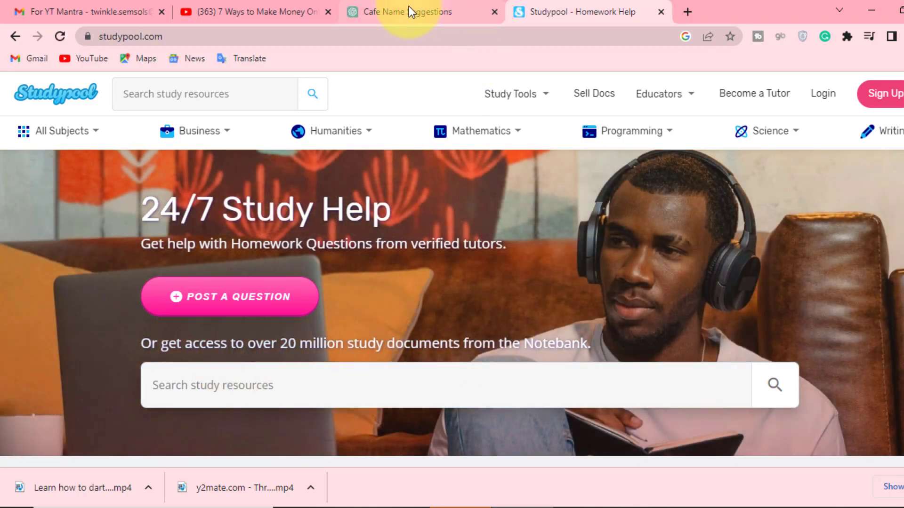
click(408, 7)
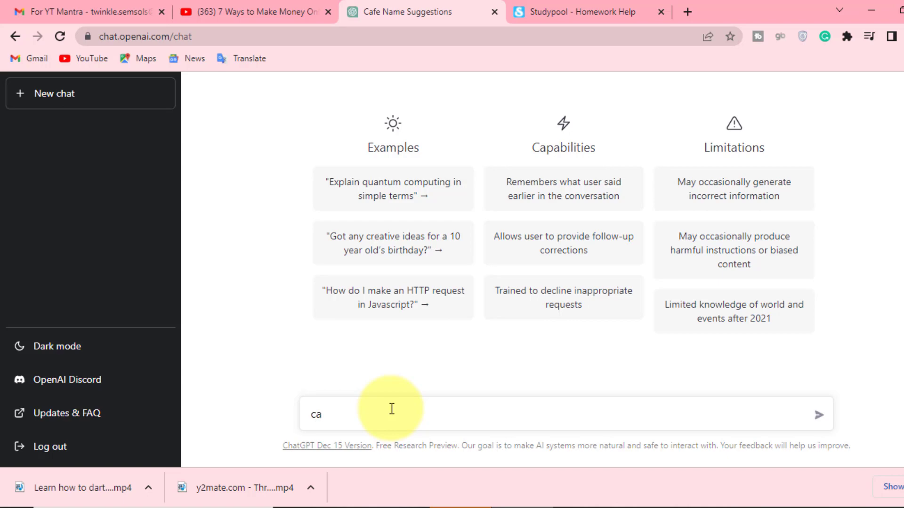
text(you )
text(m)
text(ake)
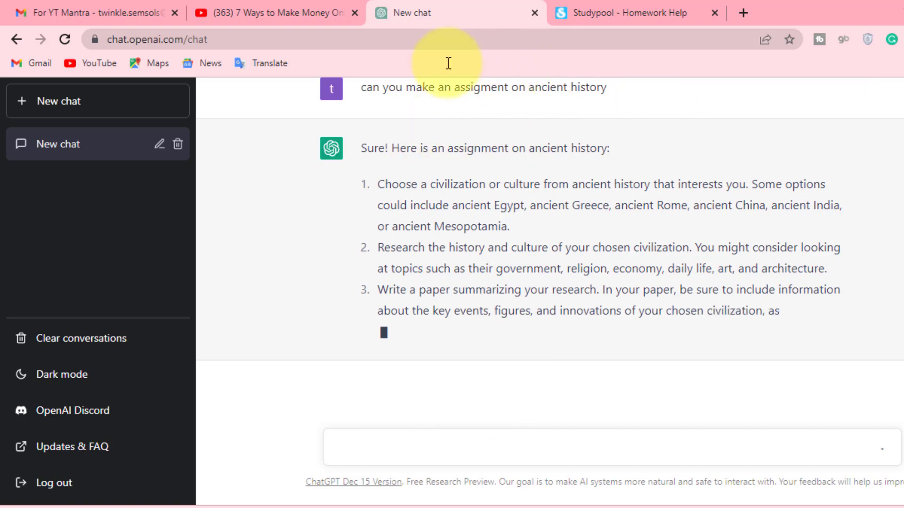
View Studypool's Sell Docs page and return to the ChatGPT conversation.
click(569, 13)
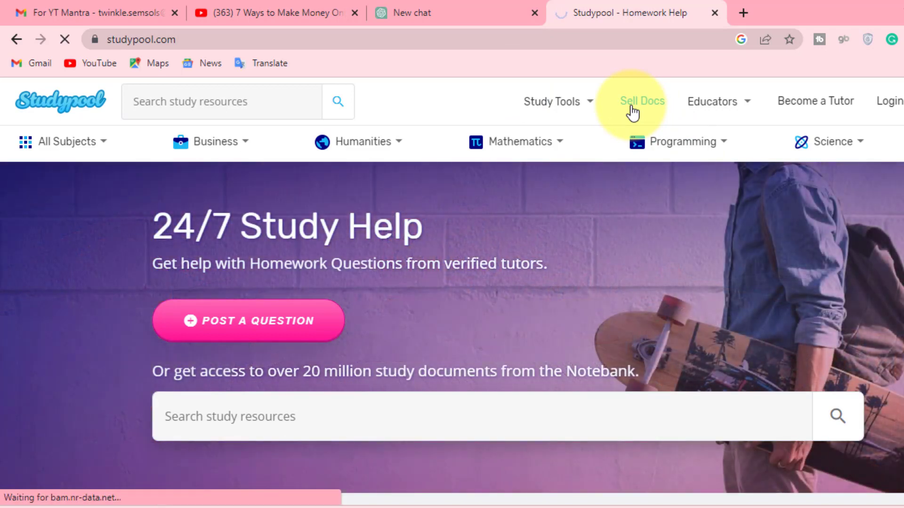
click(632, 111)
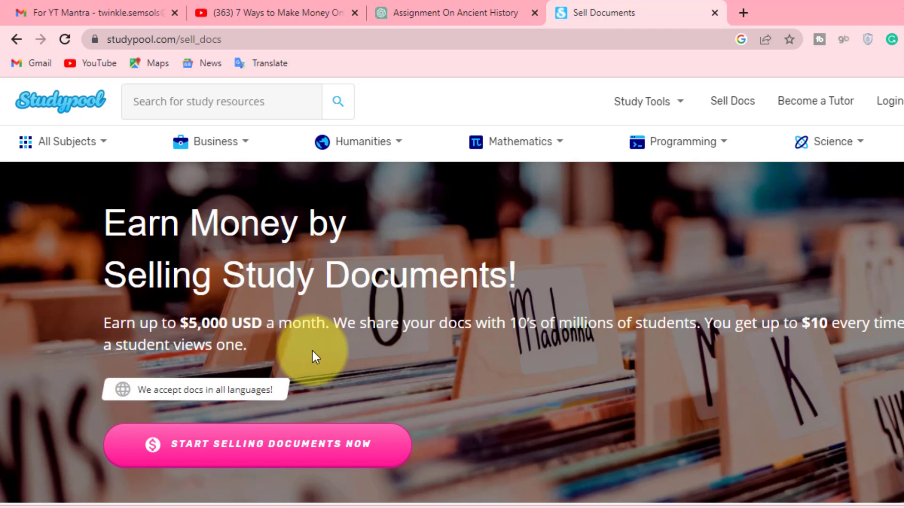
click(429, 5)
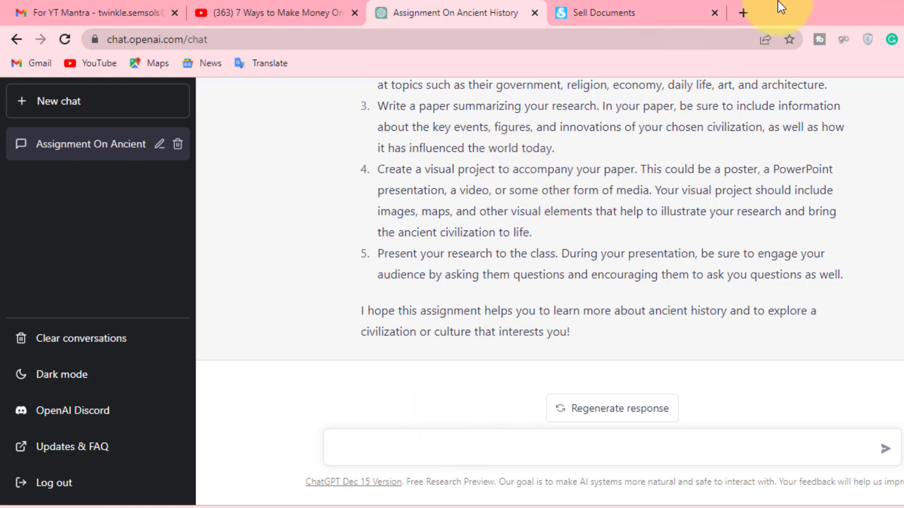
Open YouTube in a new tab, and ask ChatGPT "can you write a script on mascara" in the existing conversation.
click(742, 12)
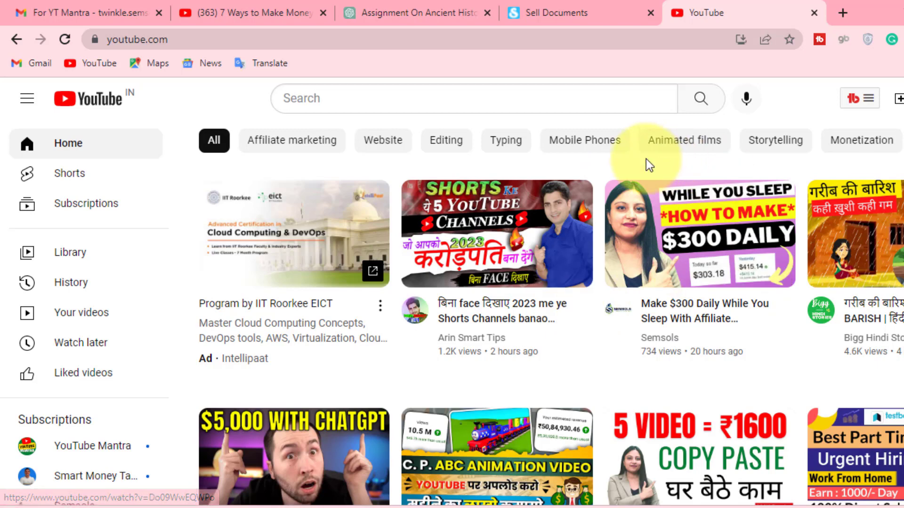
click(423, 15)
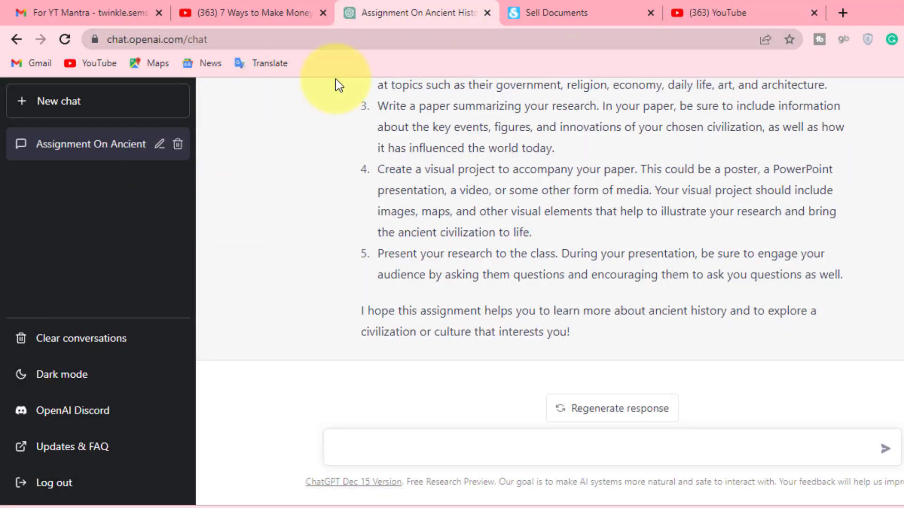
click(371, 450)
text(can)
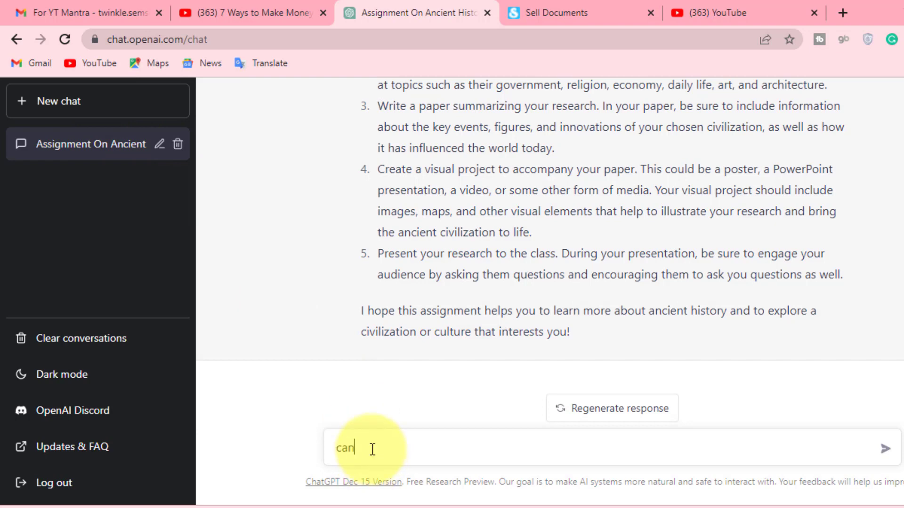
text( you write a script on )
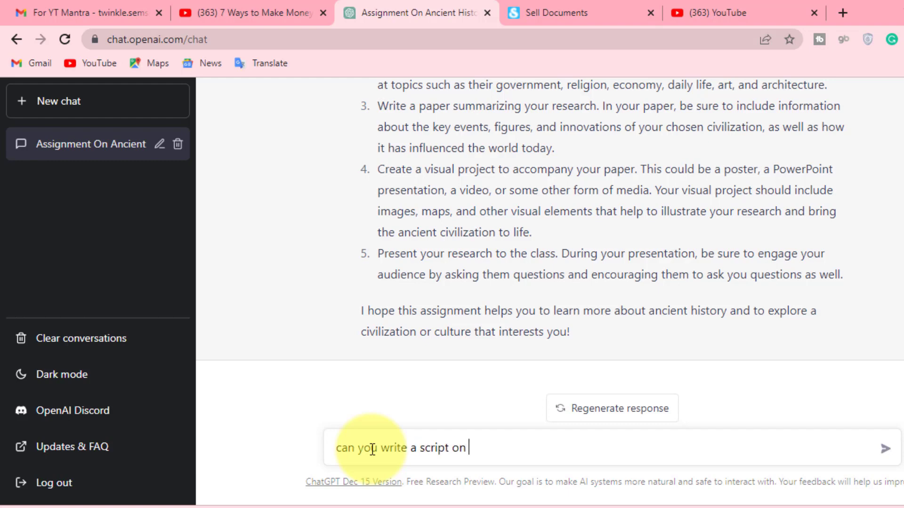
text(mascara)
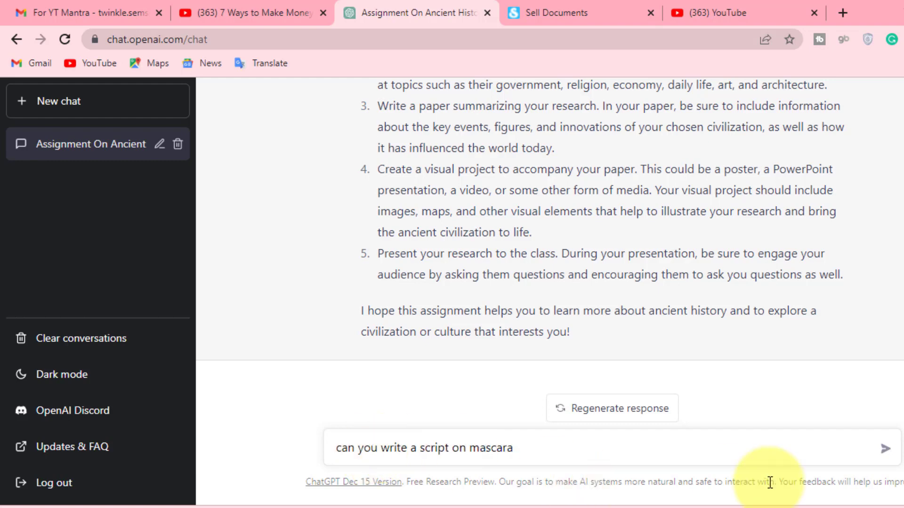
click(884, 452)
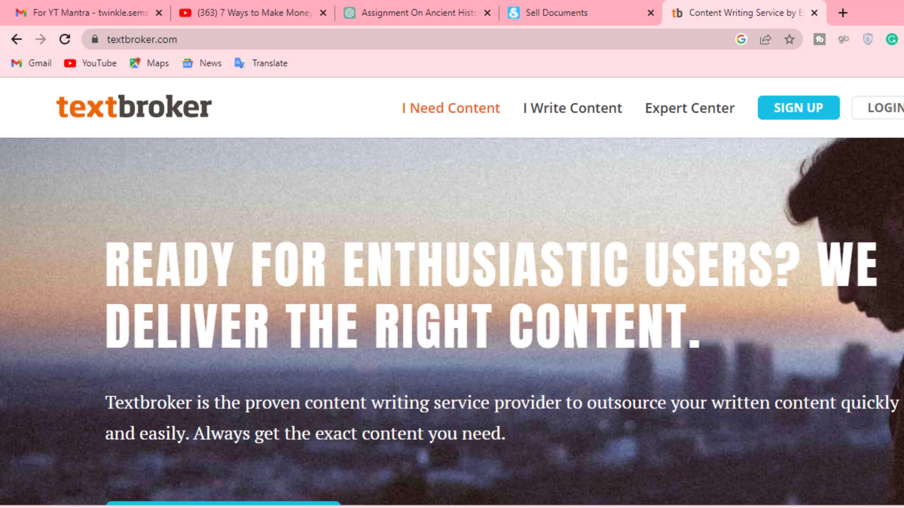
Open Textbroker's Payment page for authors and examine the earnings per word by order type and quality rating.
scroll(452, 292, down, 7)
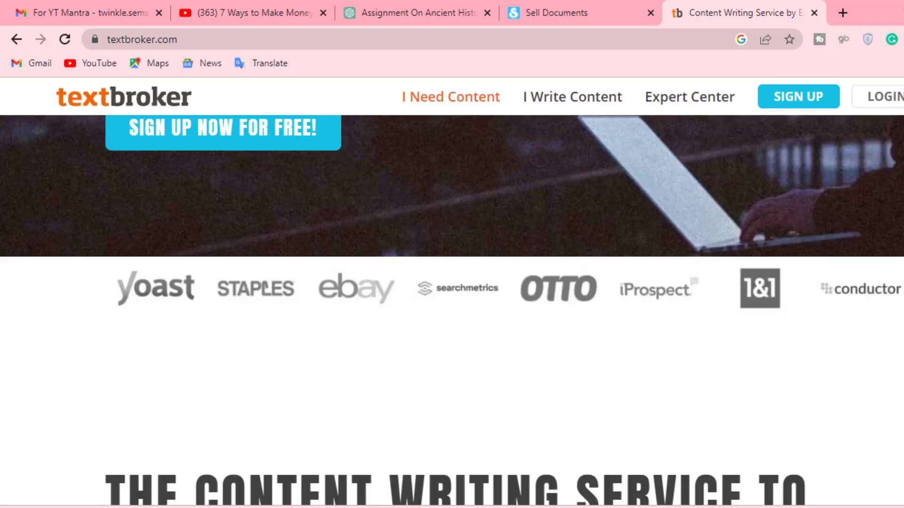
scroll(780, 231, down, 8)
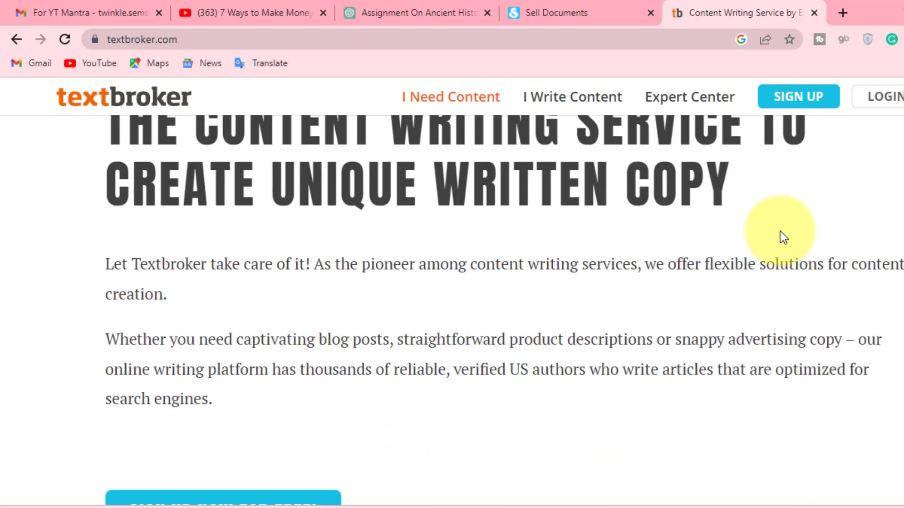
mouse_move(555, 96)
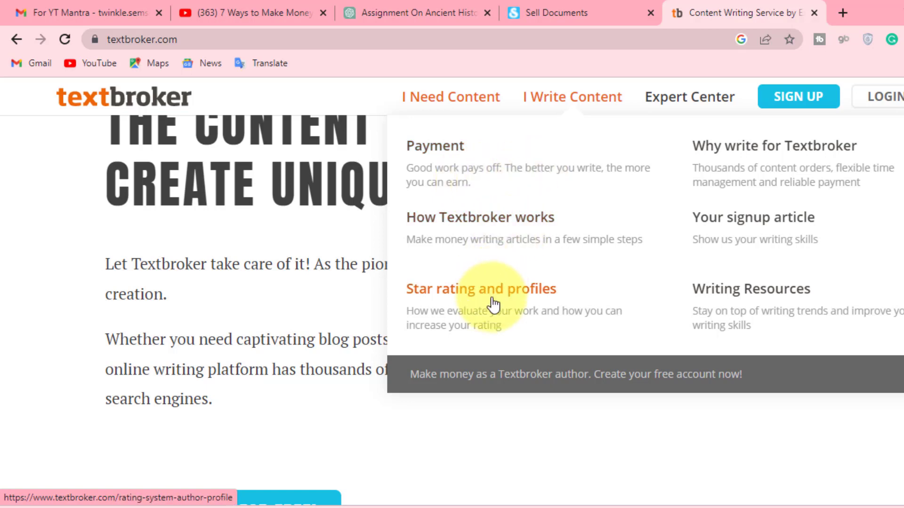
drag(493, 305, 559, 215)
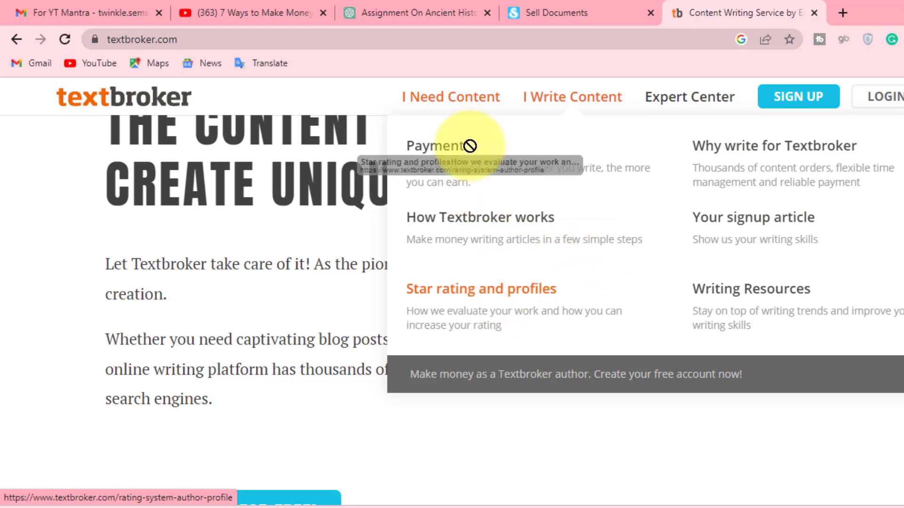
click(483, 158)
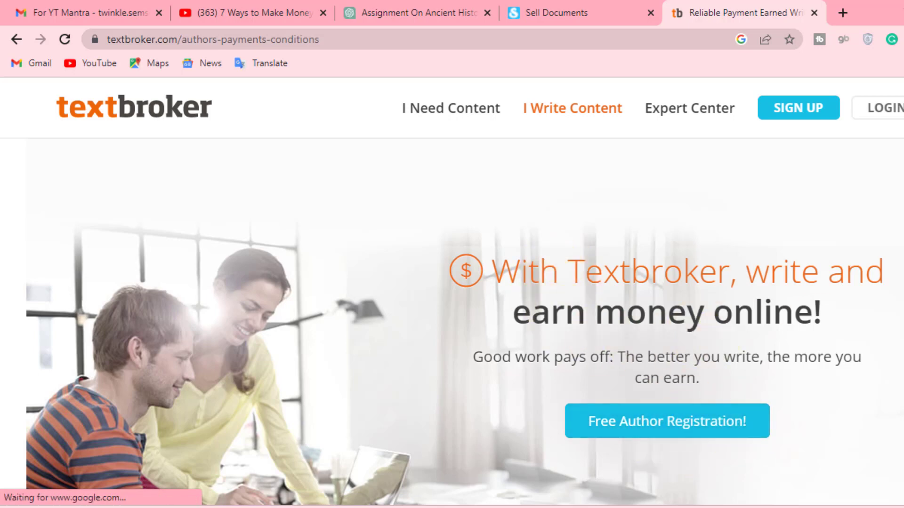
scroll(452, 291, down, 6)
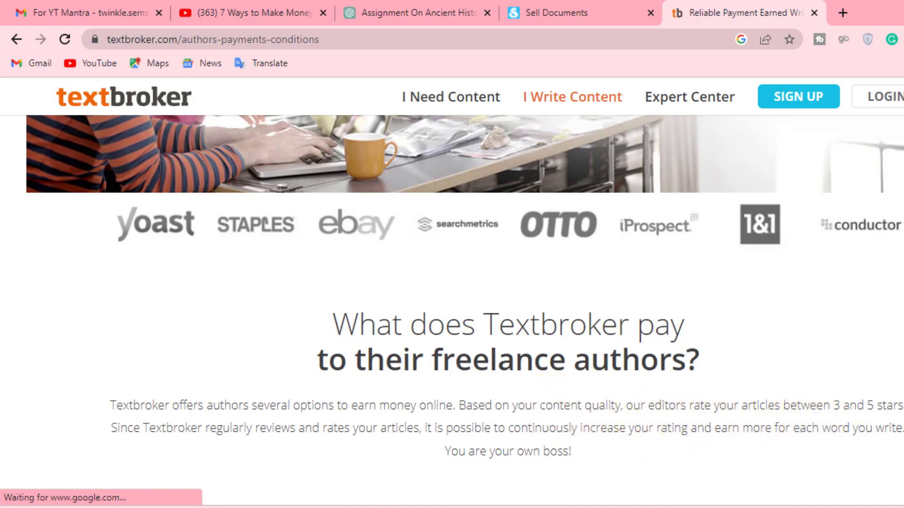
scroll(452, 311, down, 5)
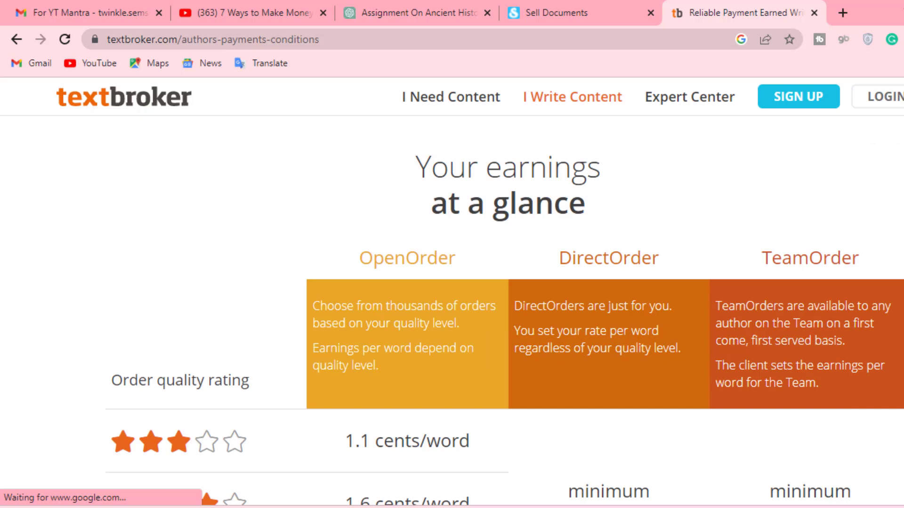
scroll(452, 311, down, 8)
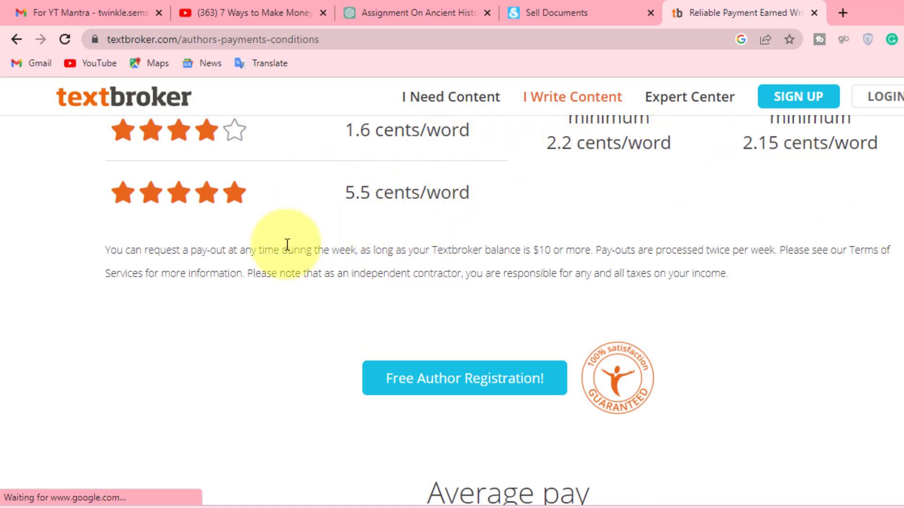
Return to ChatGPT and ask "can you write a content on corona".
click(407, 22)
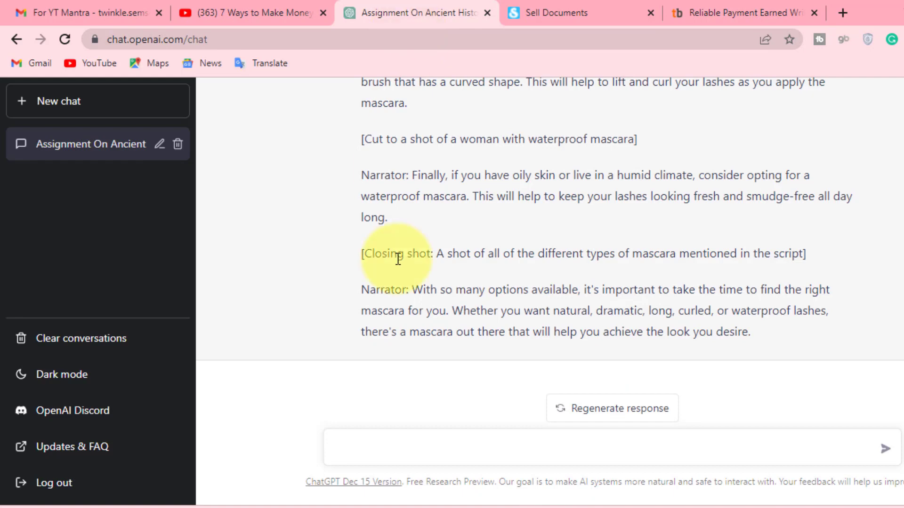
click(391, 446)
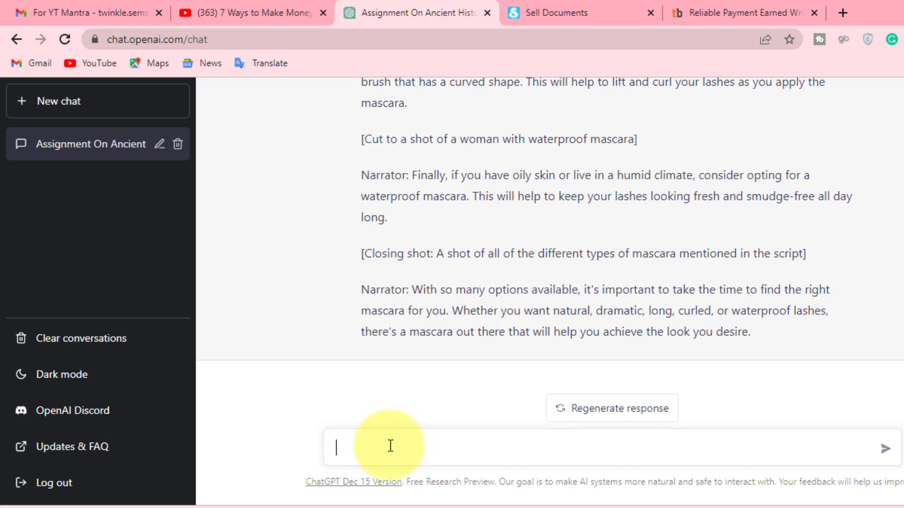
text(can you write a content on corona)
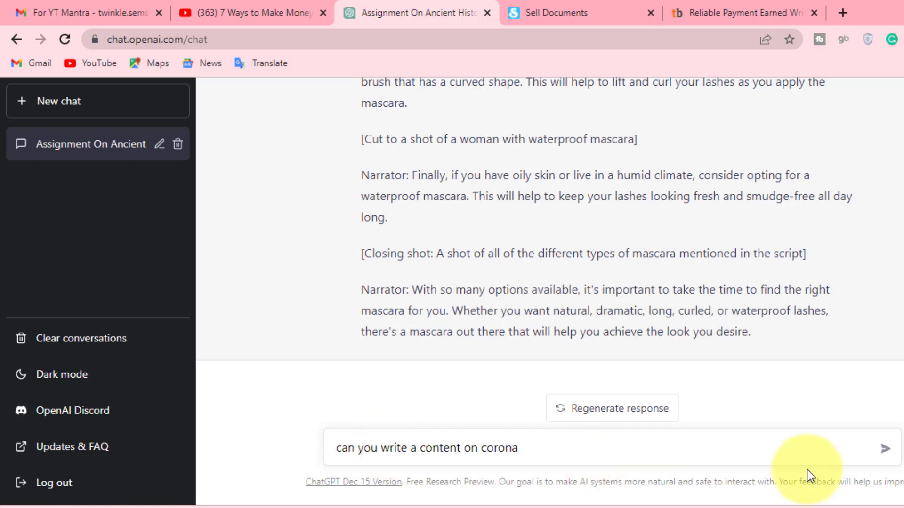
click(884, 448)
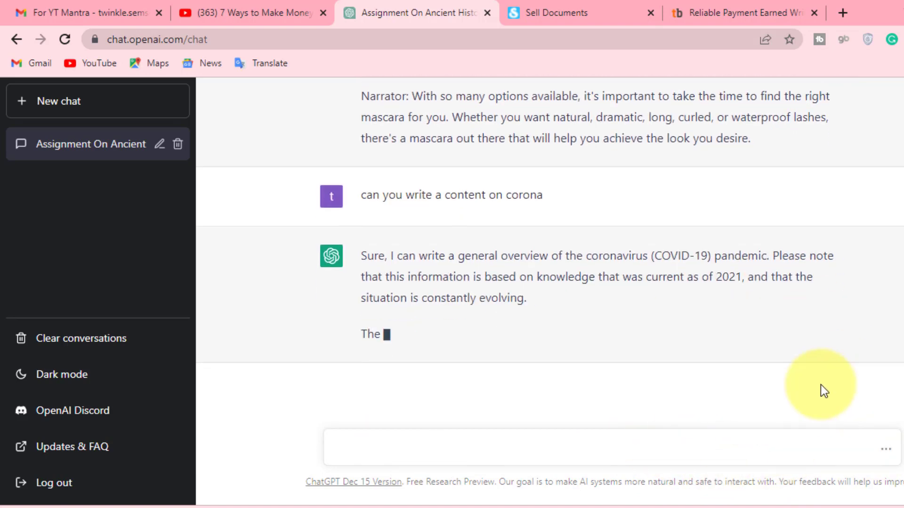
Review Textbroker's author earnings overview again and the beginning of the mascara script in the ChatGPT conversation.
scroll(807, 377, up, 10)
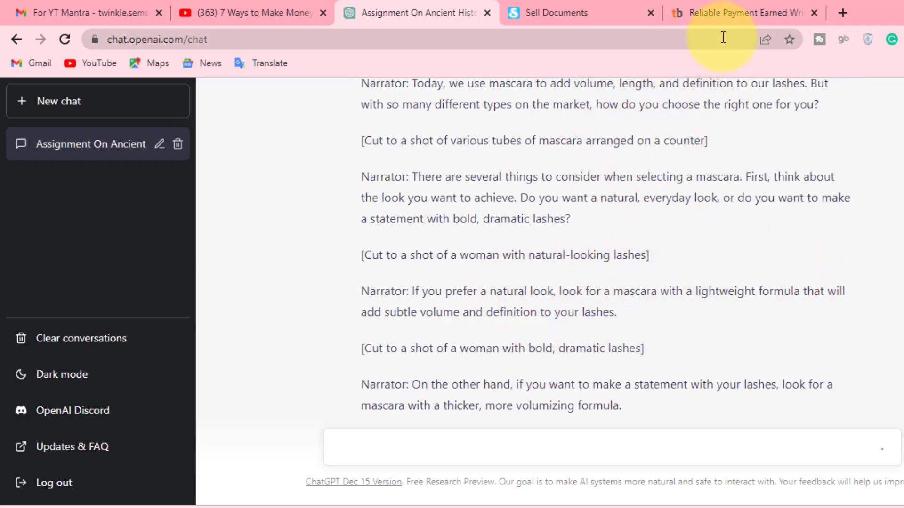
click(715, 12)
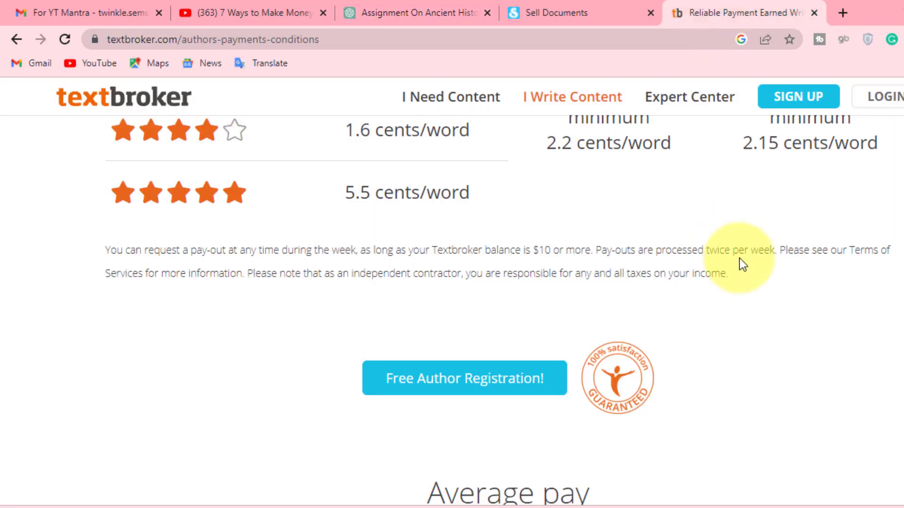
scroll(451, 311, up, 8)
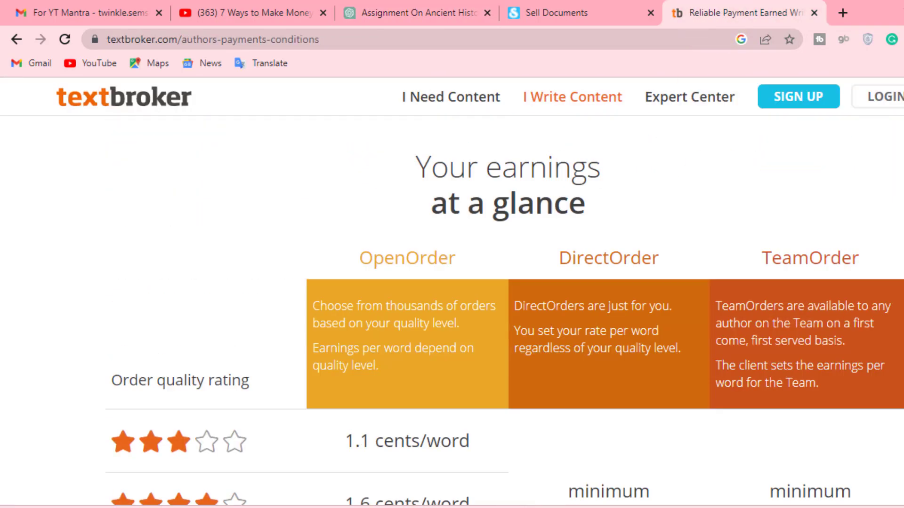
scroll(452, 310, up, 5)
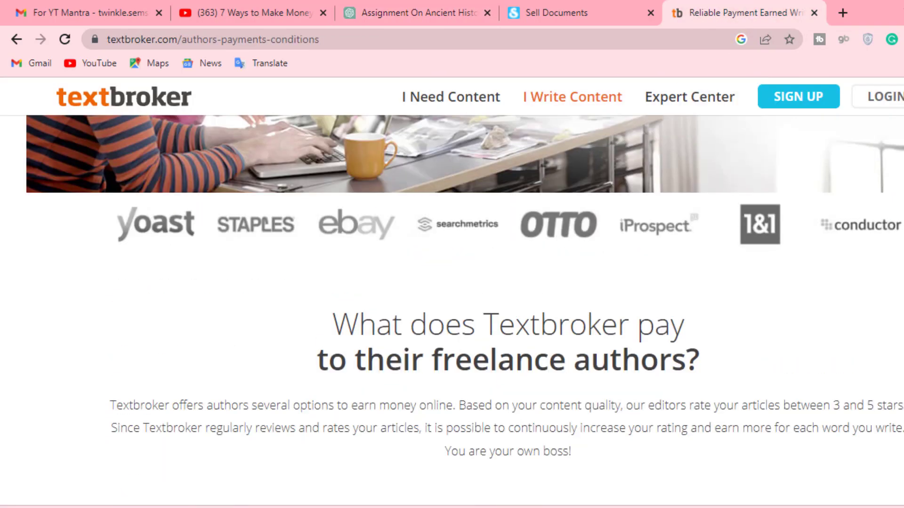
click(378, 12)
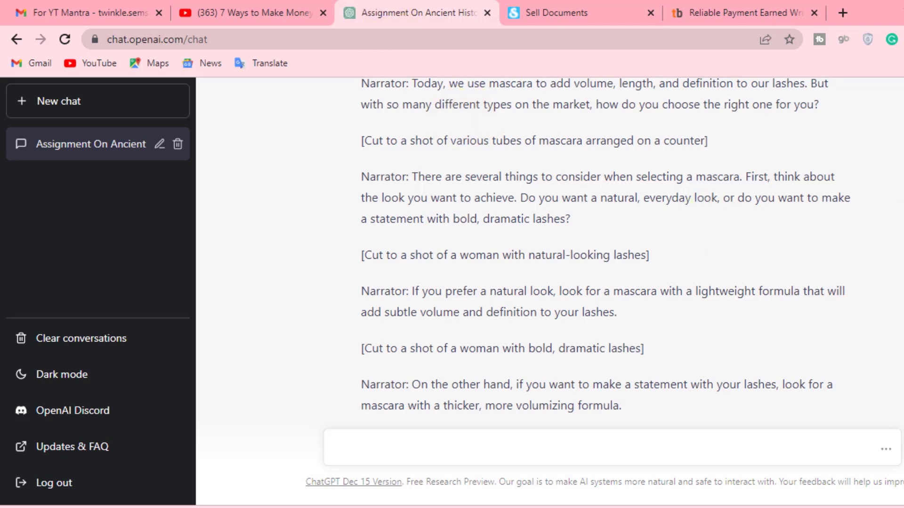
scroll(550, 255, up, 5)
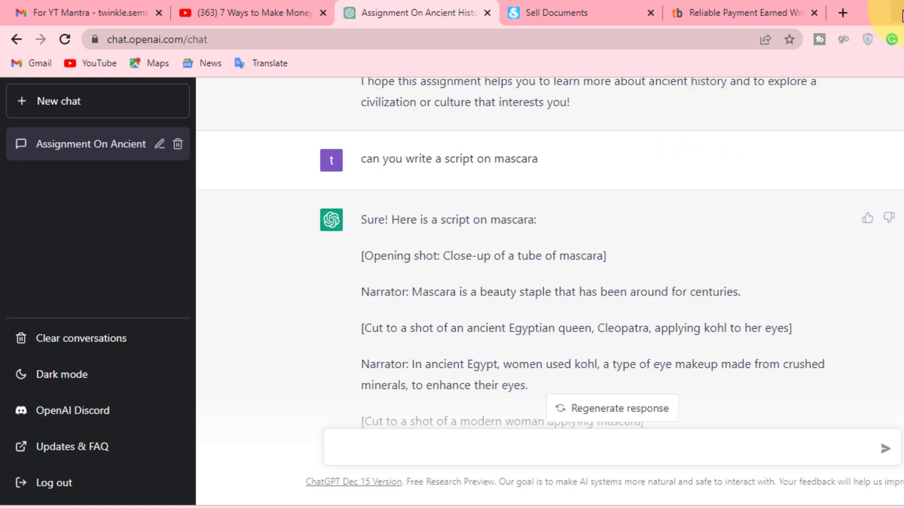
Search Google for "slogan slingers.com" in a new tab and open the Slogan Slingers website.
click(848, 14)
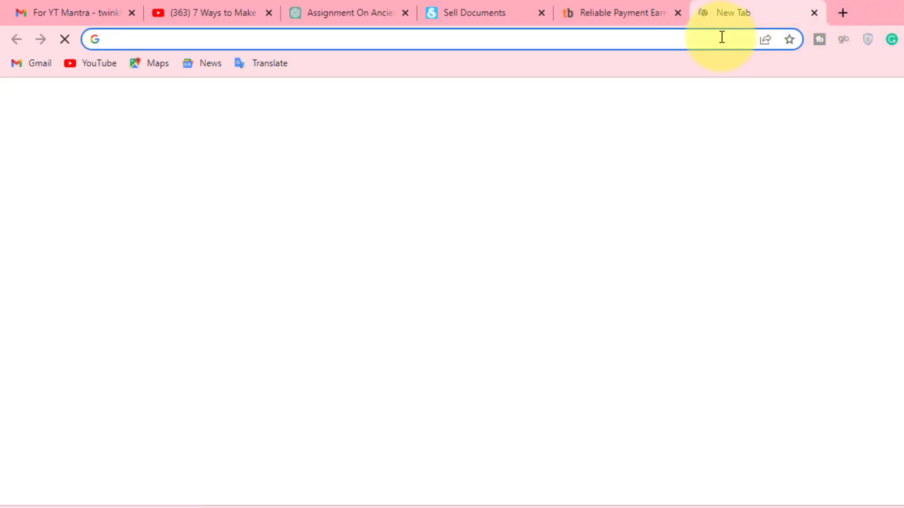
text(slogan slingers.com)
key(Return)
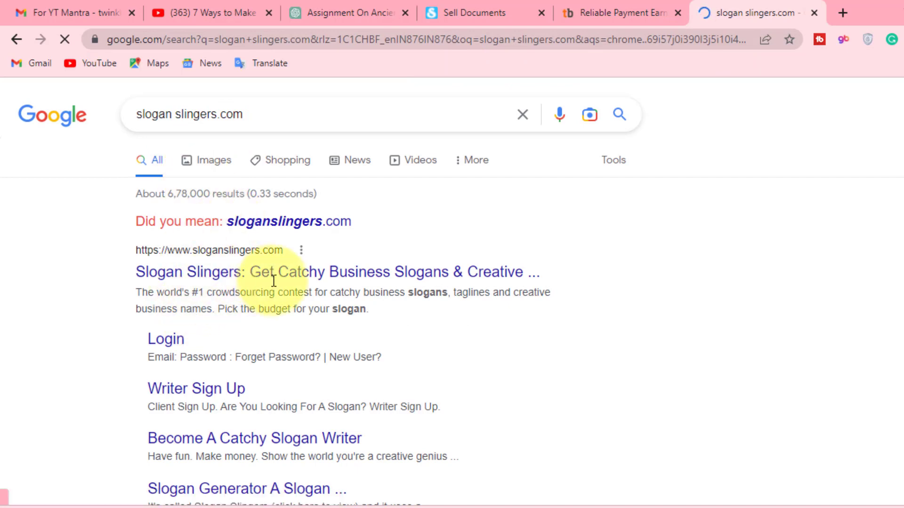
click(288, 281)
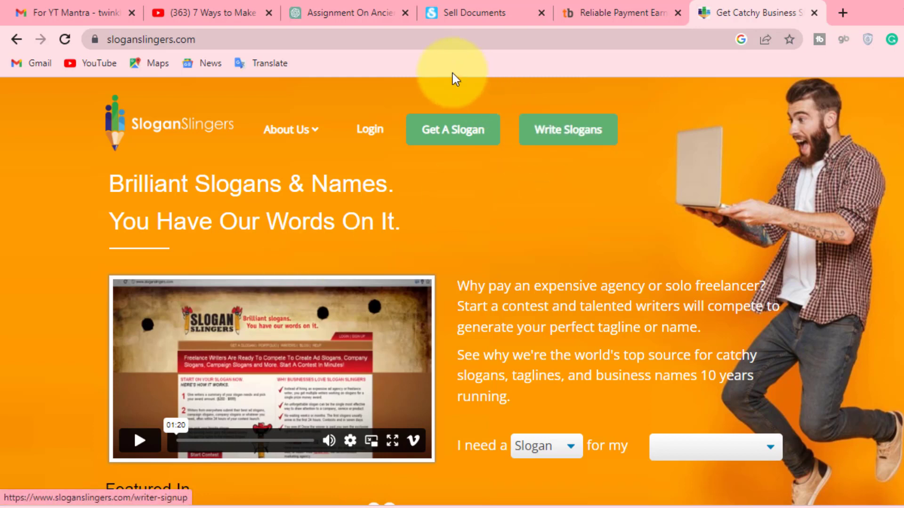
Return to the existing ChatGPT conversation and send the prompt "slogan for salon".
click(359, 13)
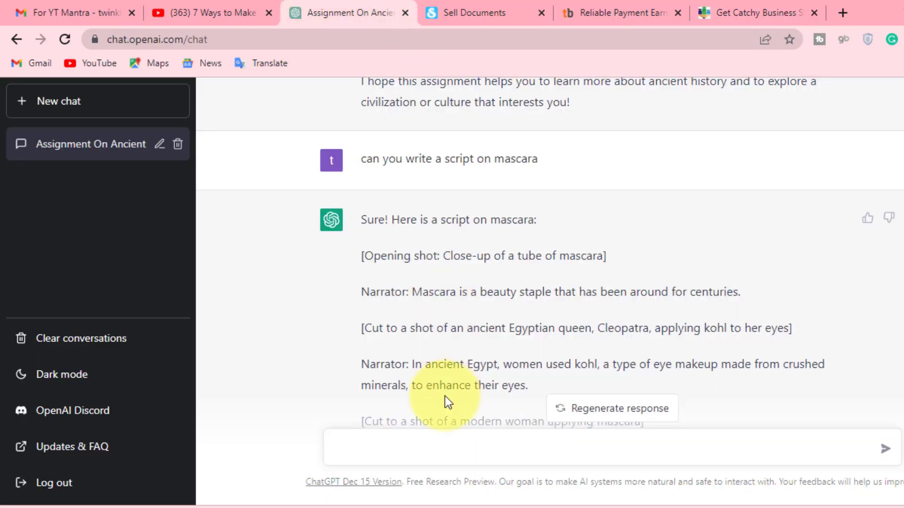
click(416, 444)
text(slogs)
key(BackSpace)
text(an for )
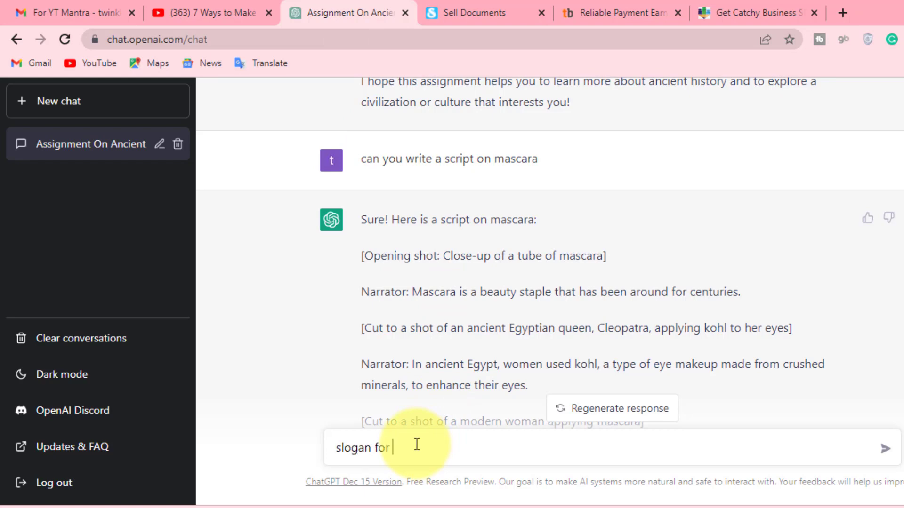
text(salon)
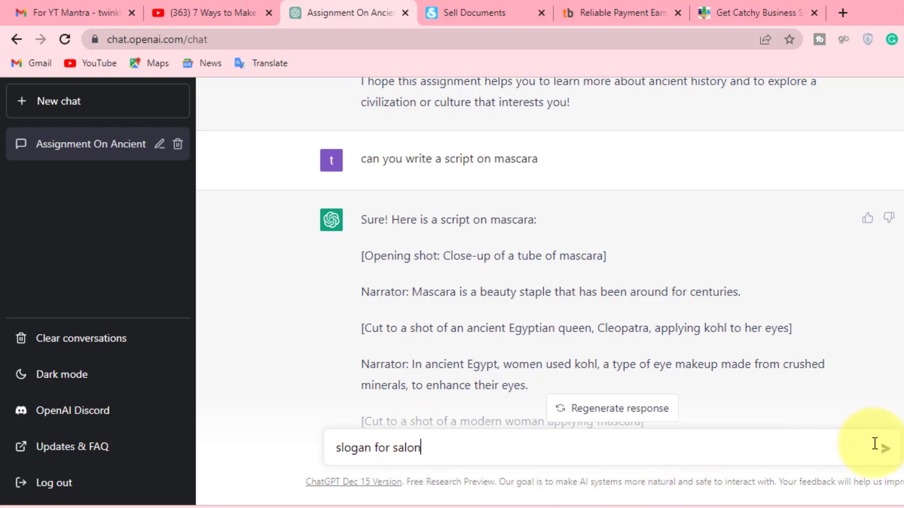
click(884, 447)
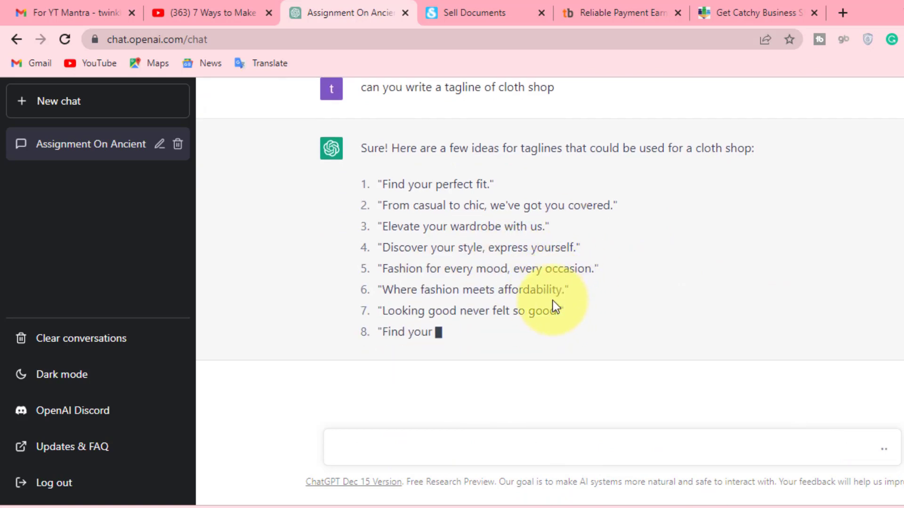
Review the SloganSlingers home page, including How it Works and the table of clients with their slogans and taglines.
click(751, 8)
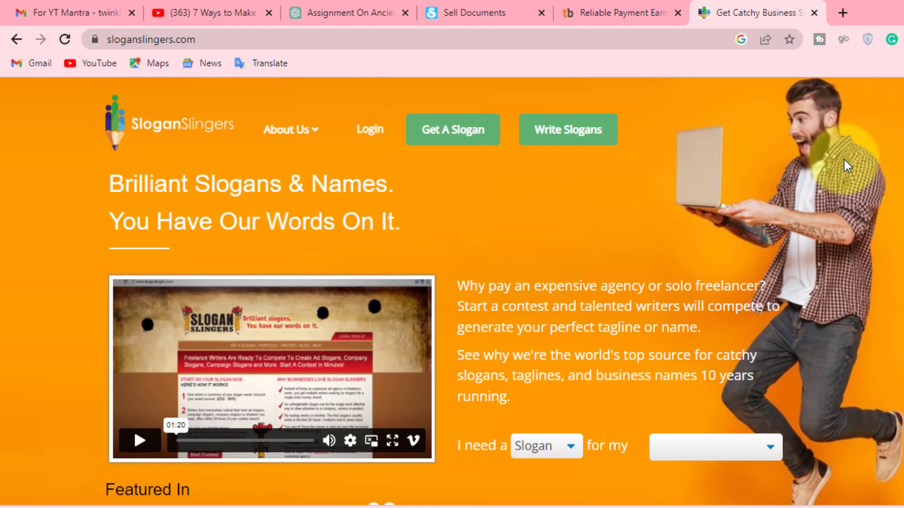
scroll(452, 291, down, 8)
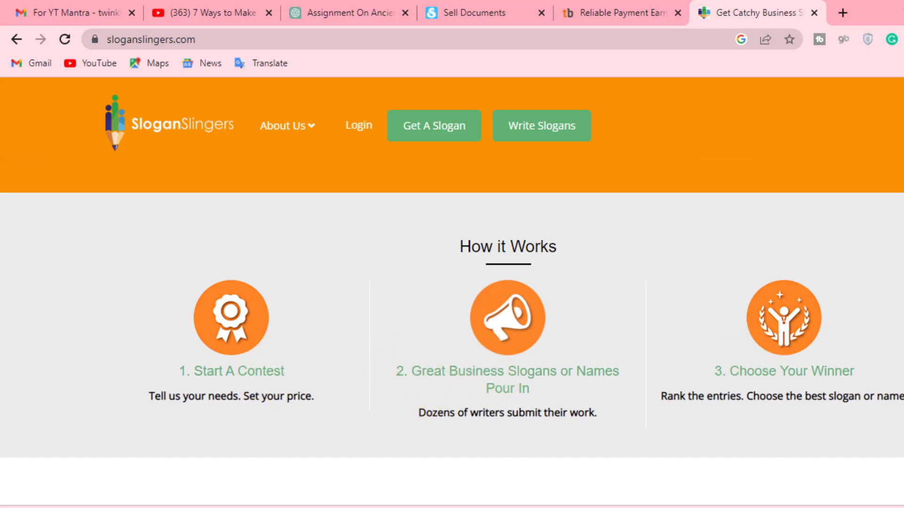
scroll(452, 306, down, 5)
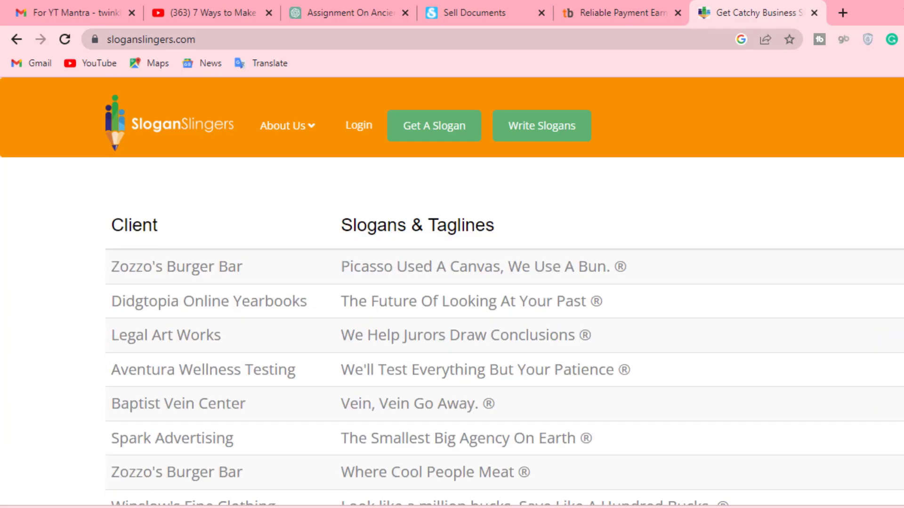
scroll(452, 330, down, 5)
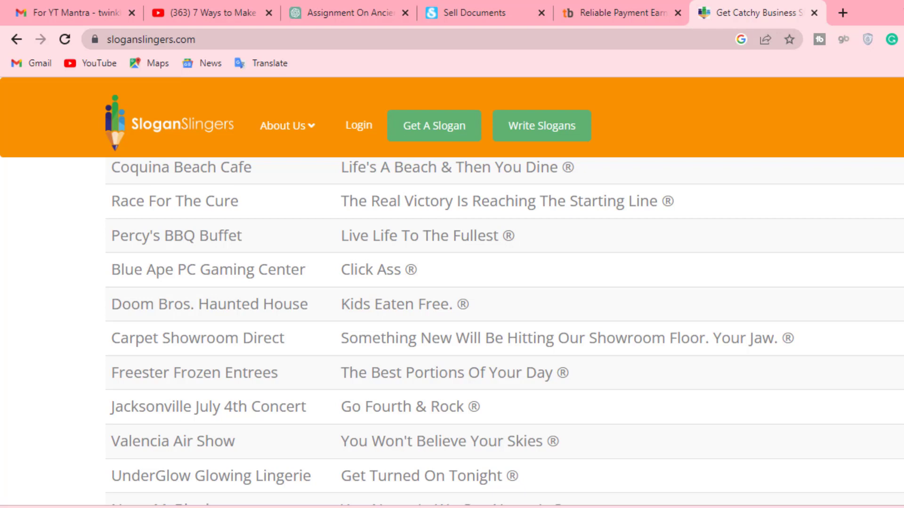
scroll(452, 330, down, 5)
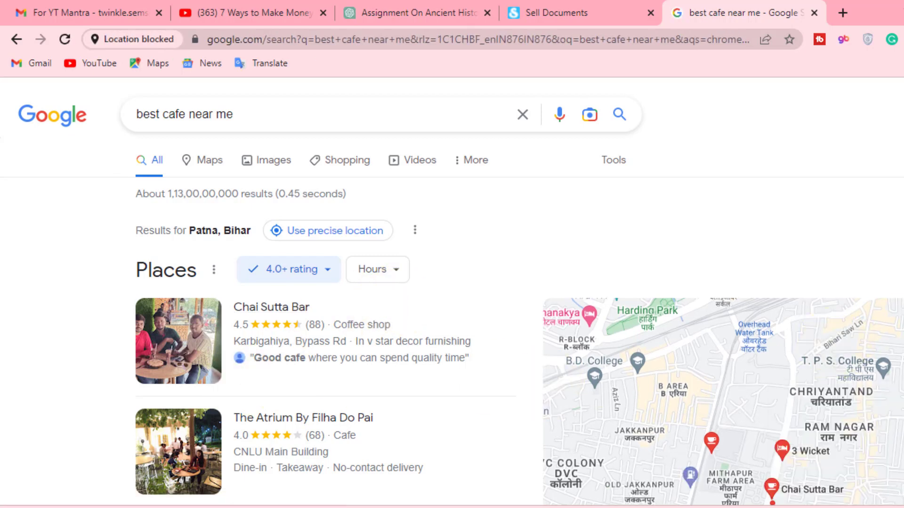
Look through the places in the "best cafe near me" search results and the "sales copy" gigs on Fiverr.
scroll(452, 282, down, 8)
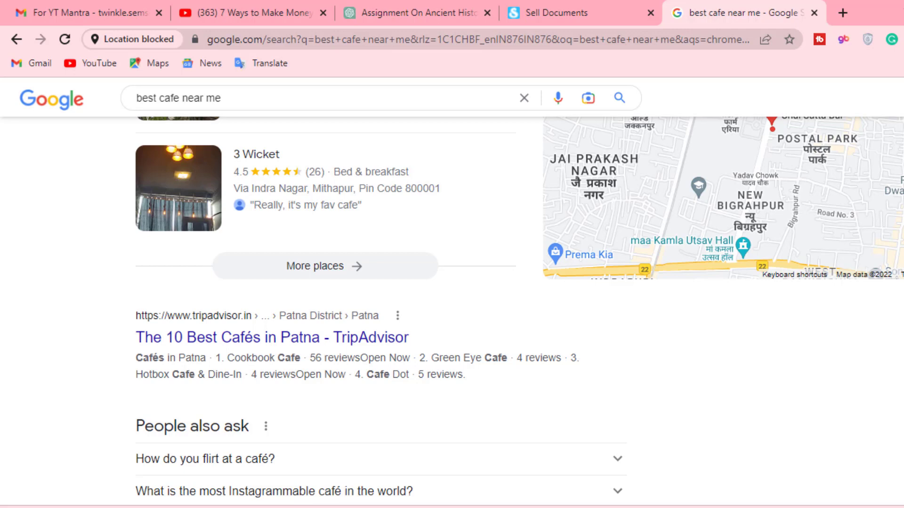
key(Home)
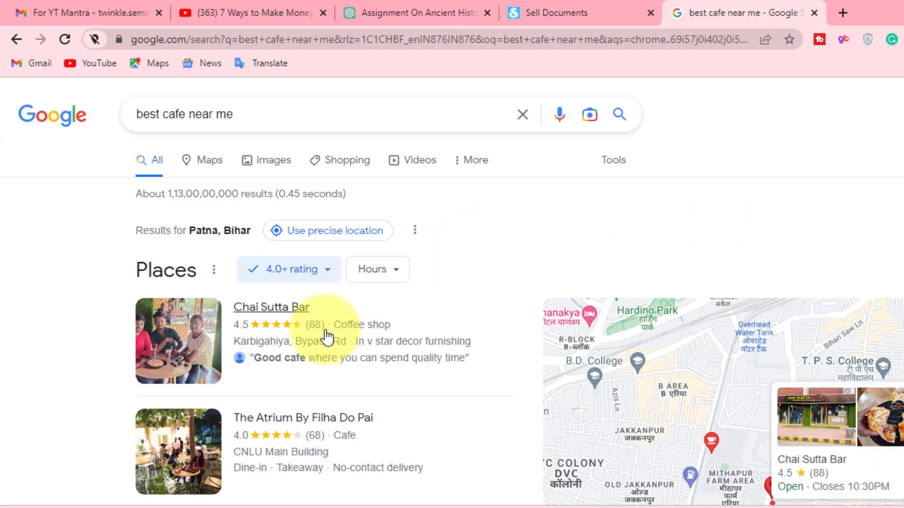
click(380, 13)
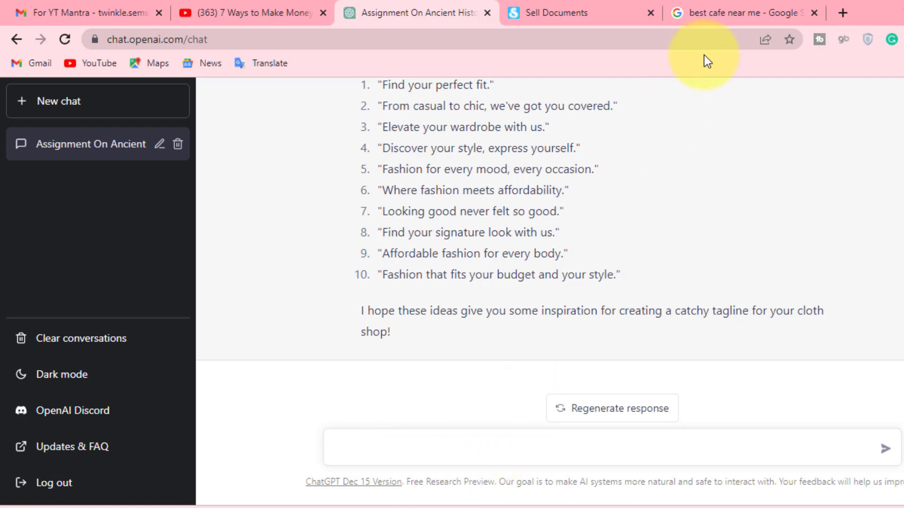
click(717, 21)
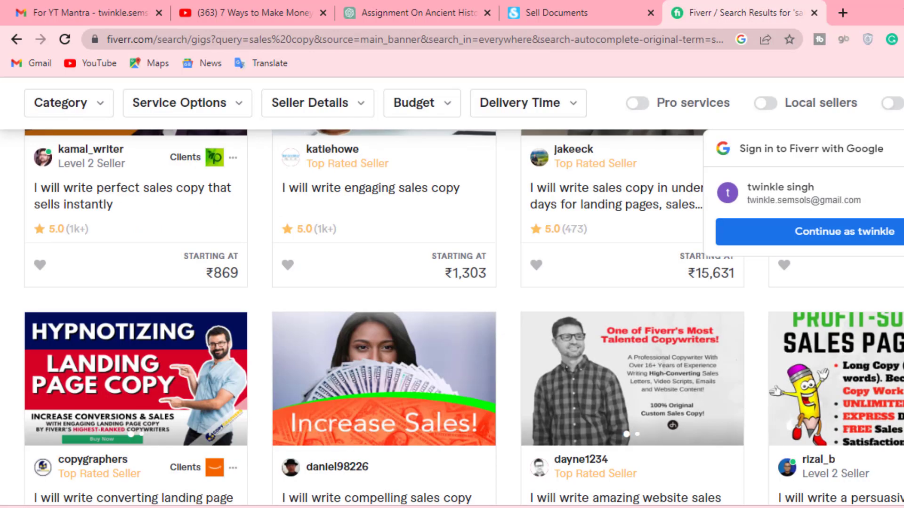
scroll(452, 282, up, 8)
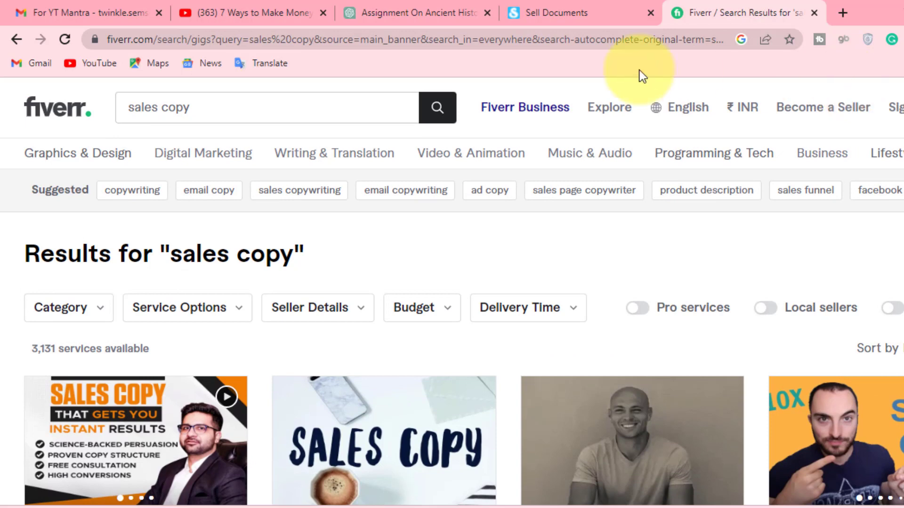
Search Google for "upwork" in a new tab and open the Upwork website.
click(843, 13)
text(u)
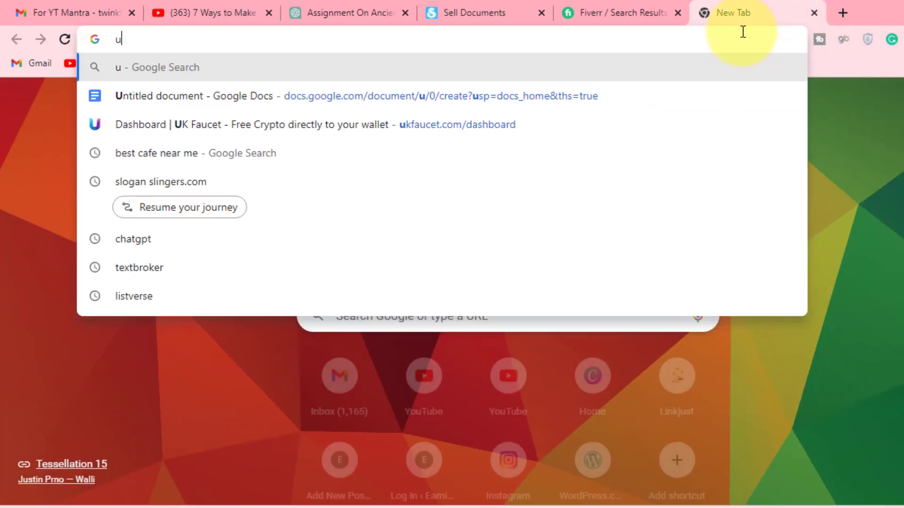
text(pwork)
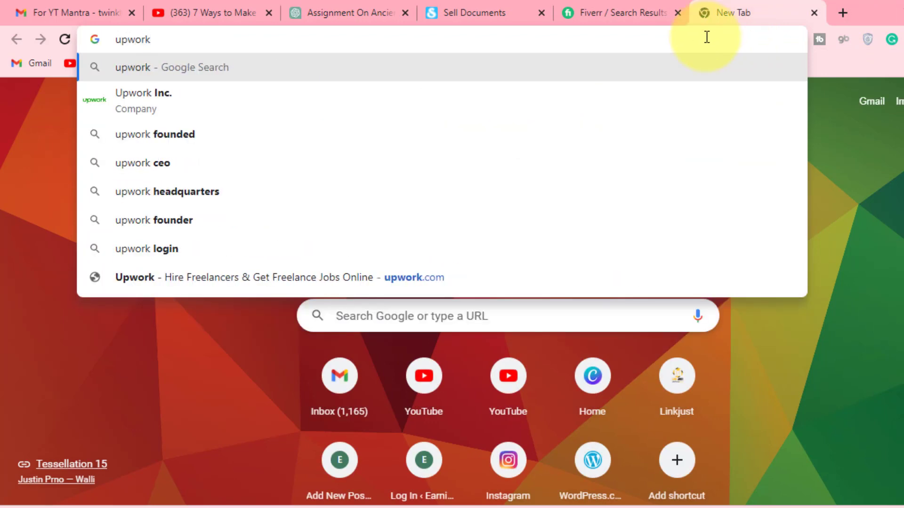
click(557, 72)
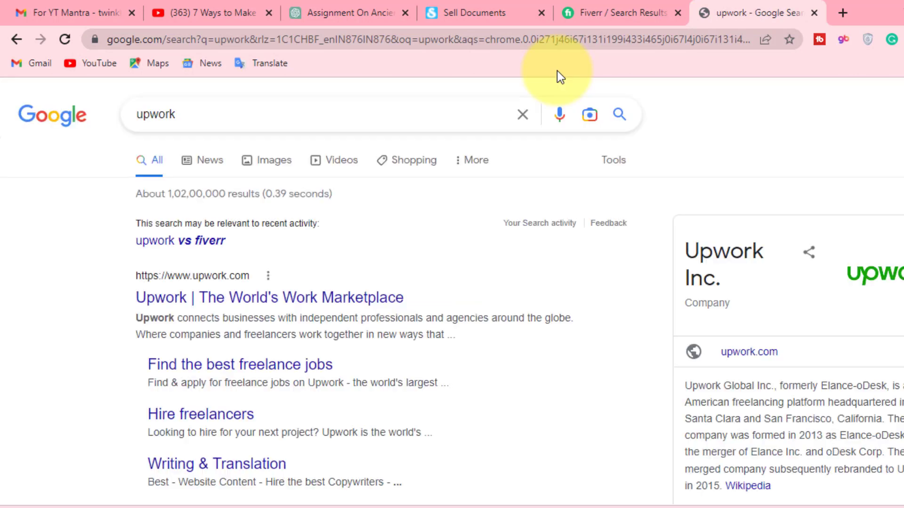
click(299, 298)
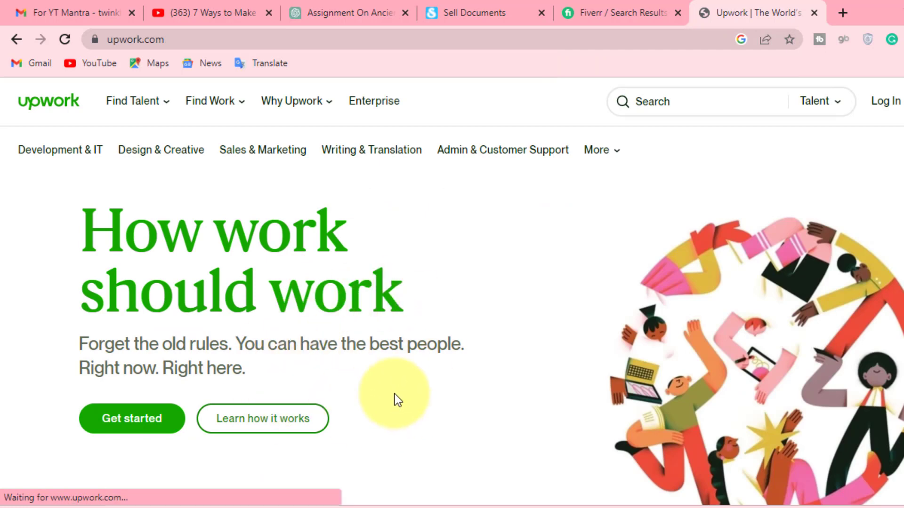
Review the cloth shop taglines in ChatGPT alongside Fiverr's "sales copy" gigs with their starting prices, and check the Upwork home page.
click(340, 12)
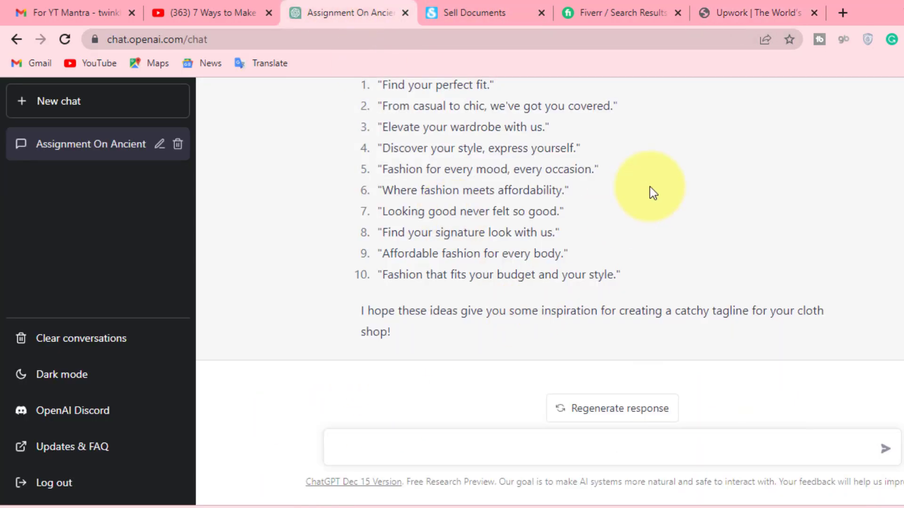
click(616, 19)
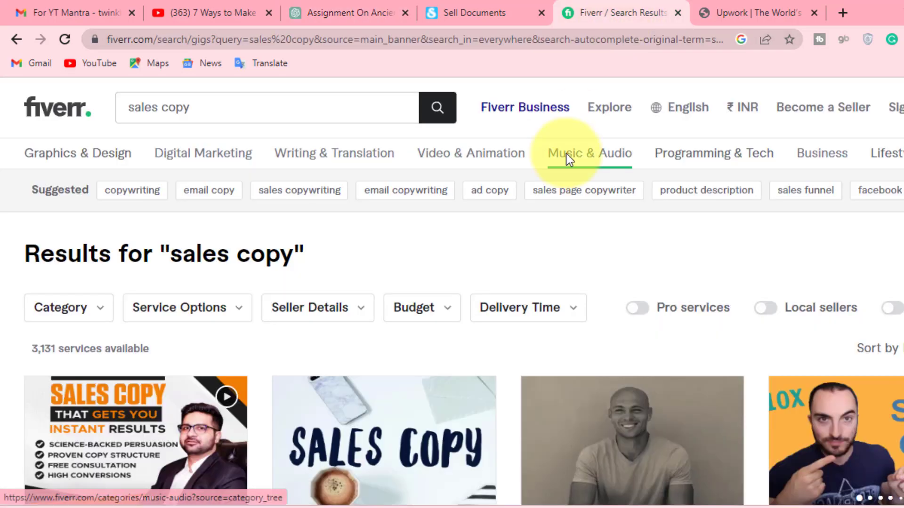
mouse_move(566, 153)
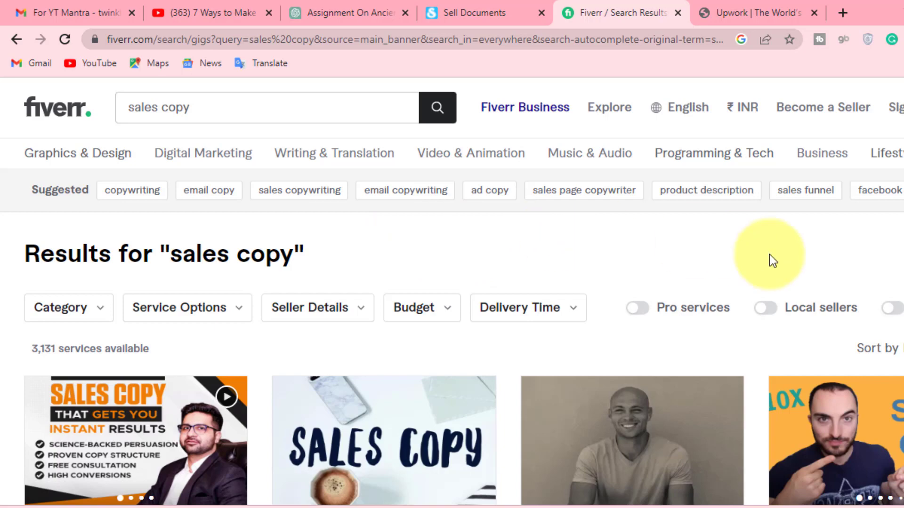
scroll(452, 282, down, 8)
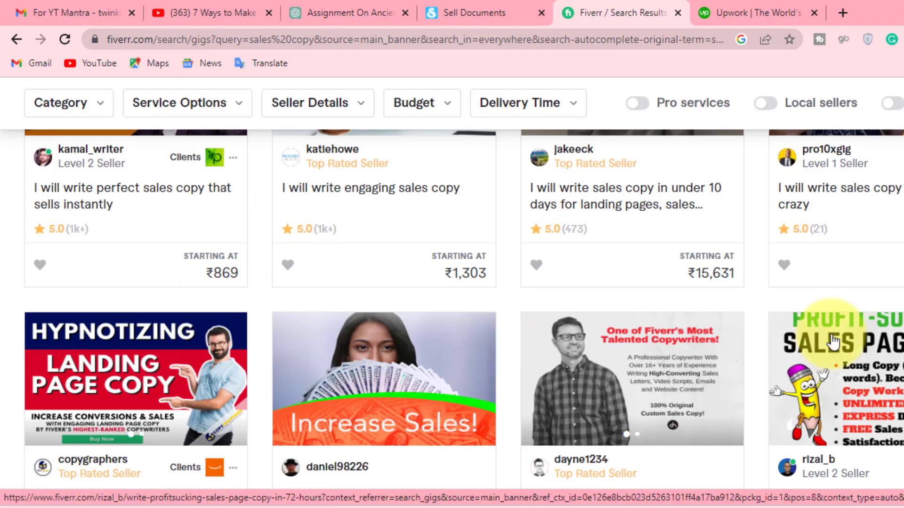
click(332, 10)
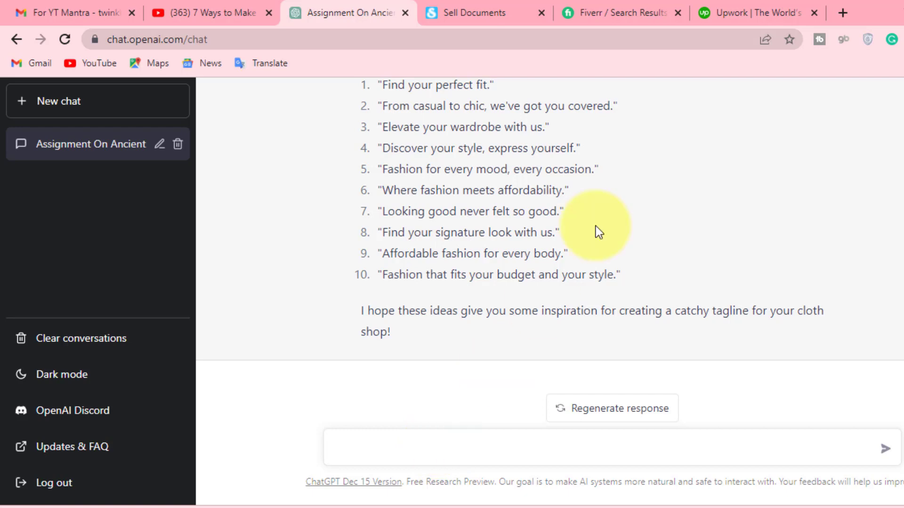
click(580, 11)
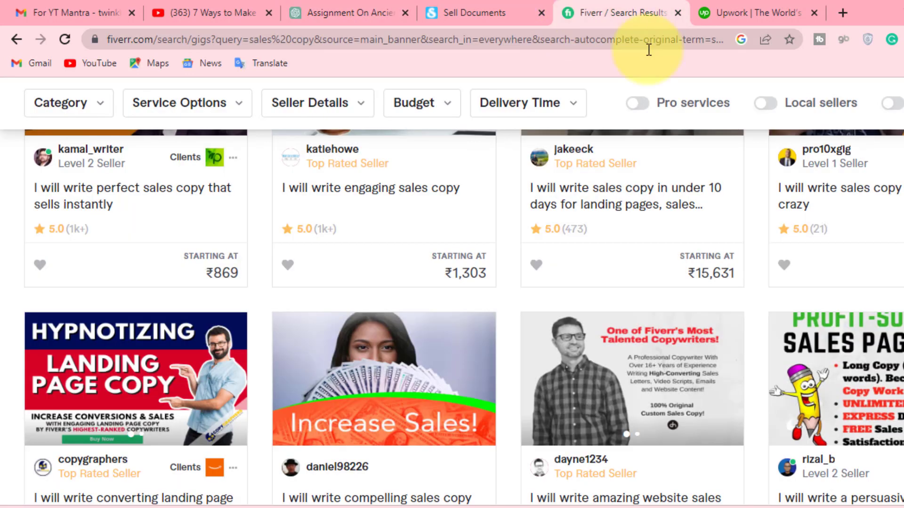
click(752, 12)
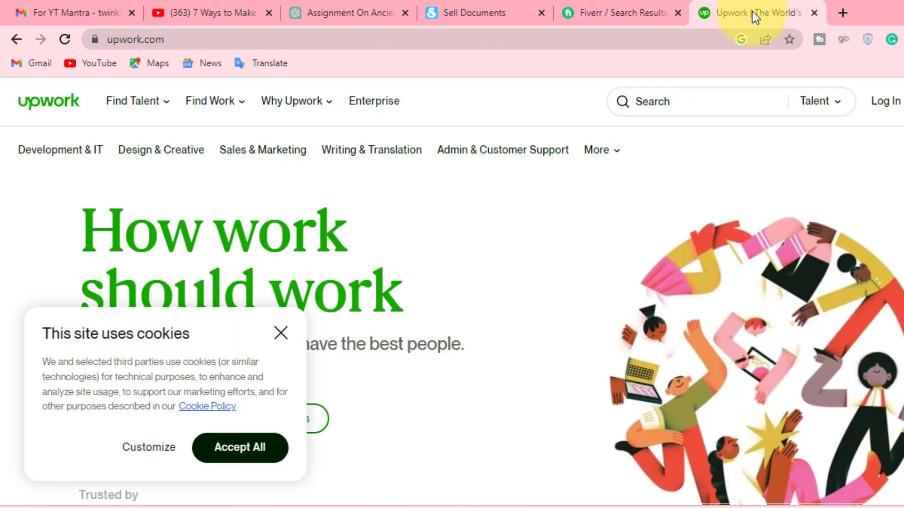
Search Google for "peopleperhour" in a new tab.
click(843, 13)
click(671, 41)
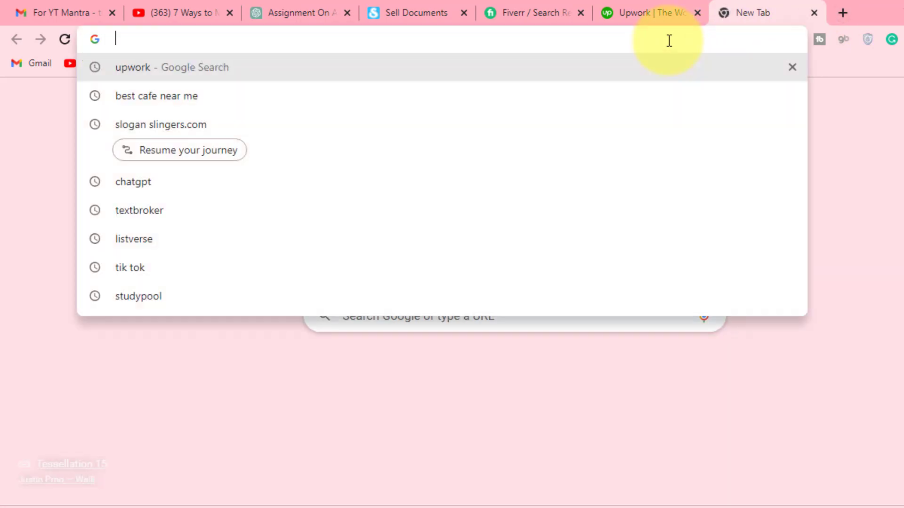
text(peopleper)
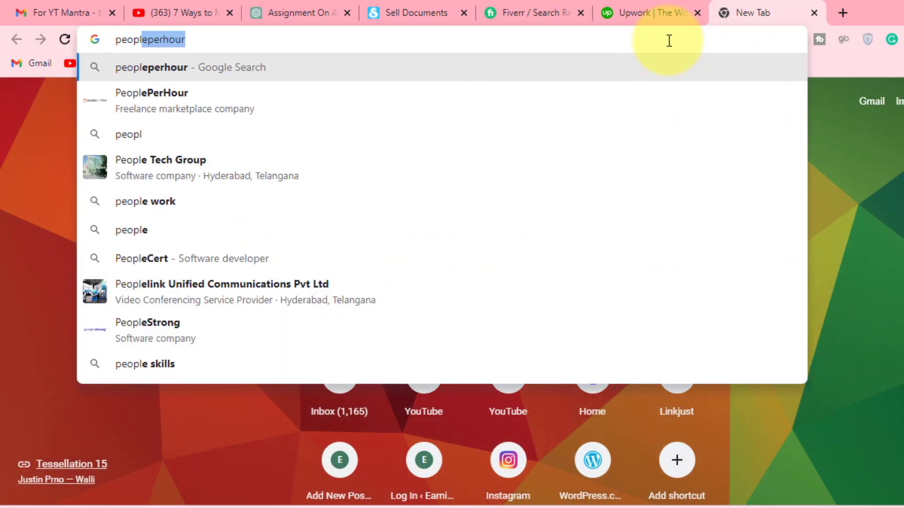
text(hour)
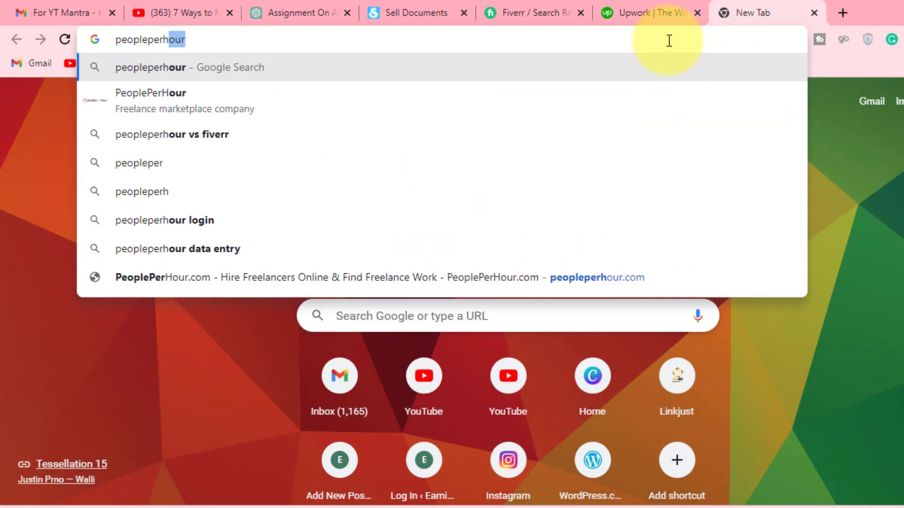
click(534, 63)
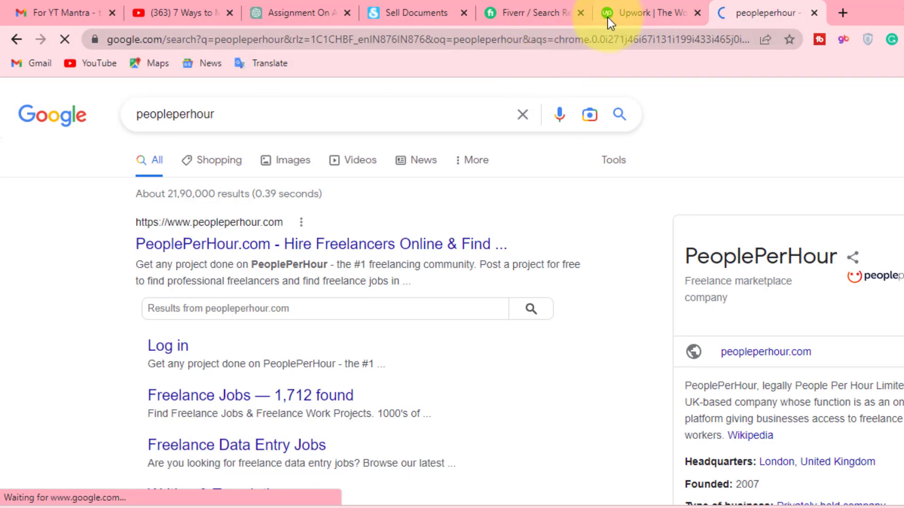
Look over the open Fiverr, Upwork and PeoplePerHour pages again and return to the taglines in ChatGPT.
click(547, 17)
click(641, 8)
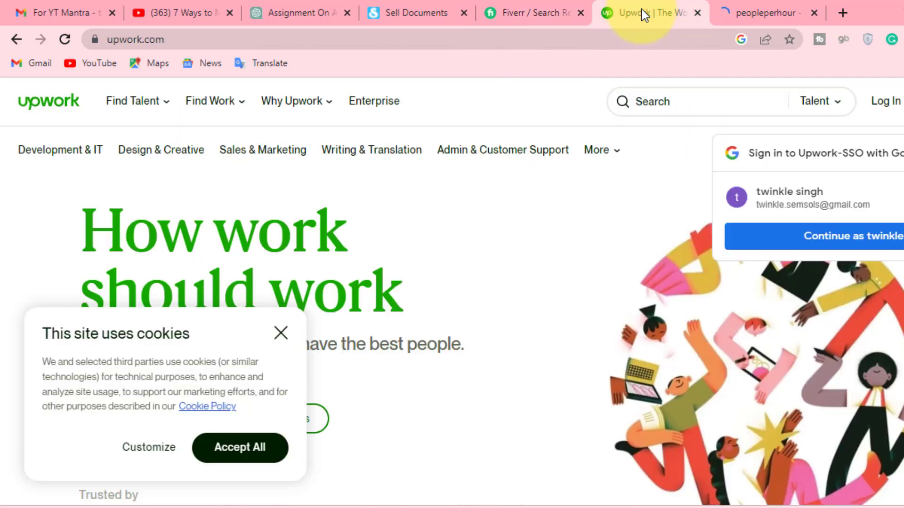
click(756, 13)
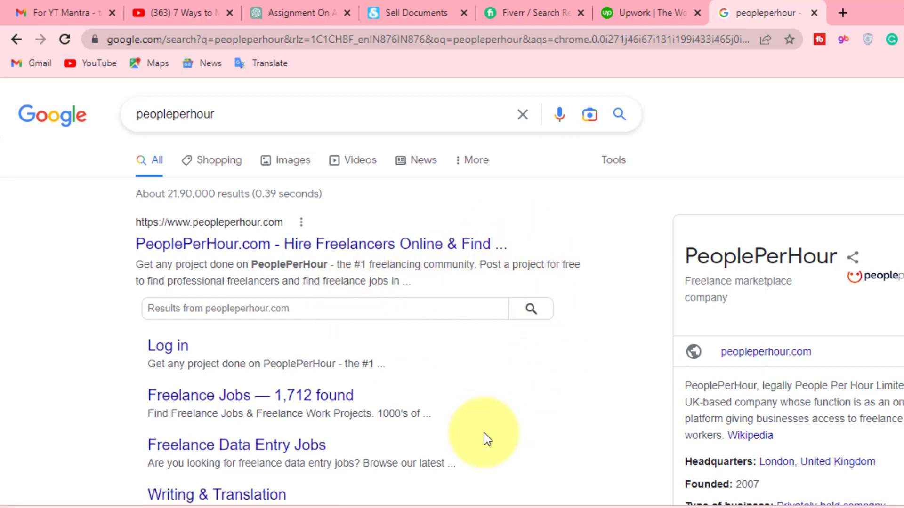
click(535, 15)
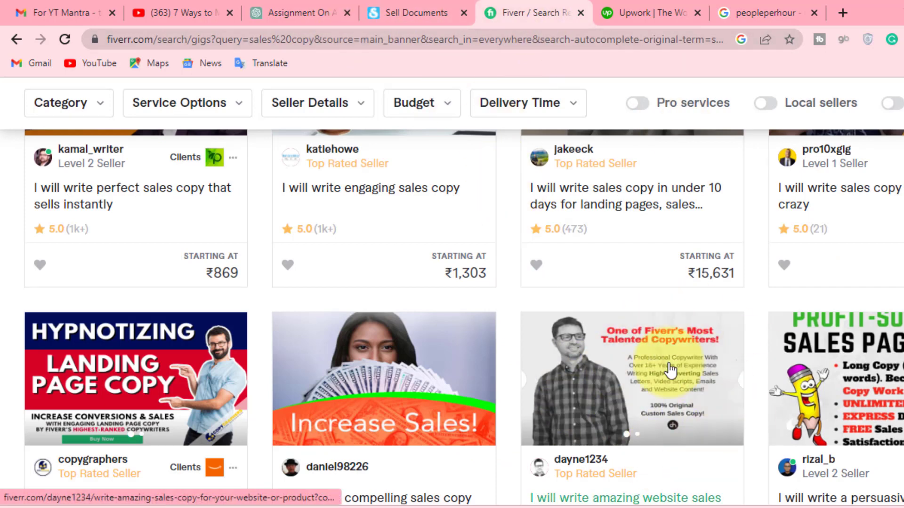
click(315, 15)
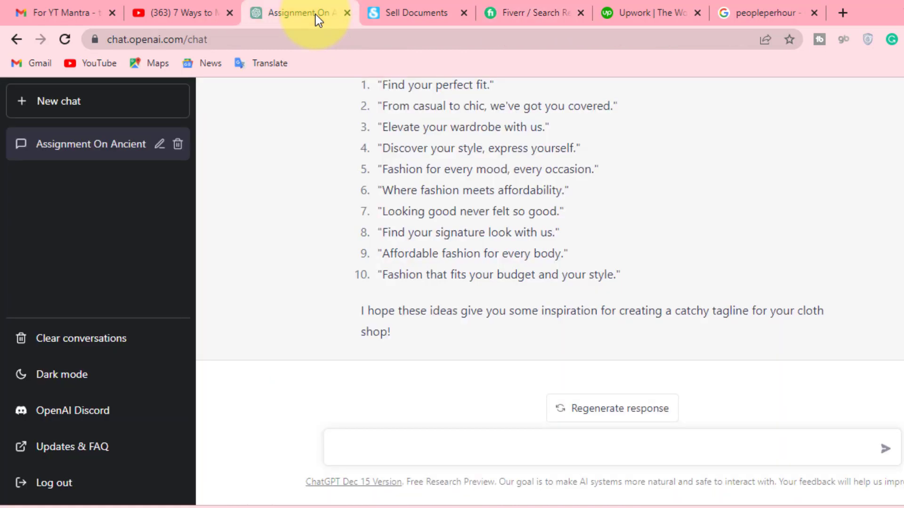